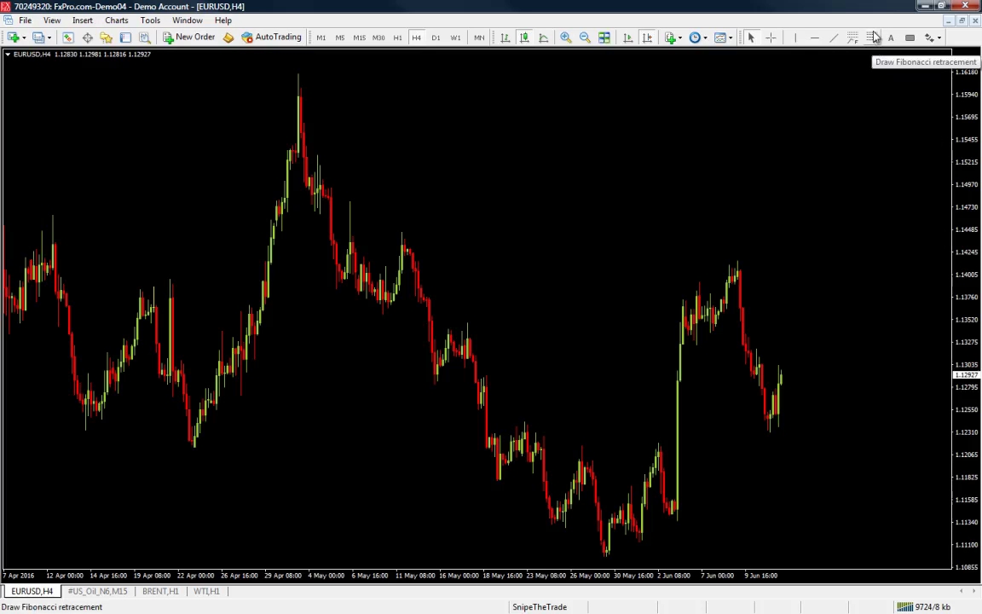
Step: Draw a trial Fibonacci retracement, restore its default levels, then delete it
{"action": "left_click", "coordinate": [873, 38]}
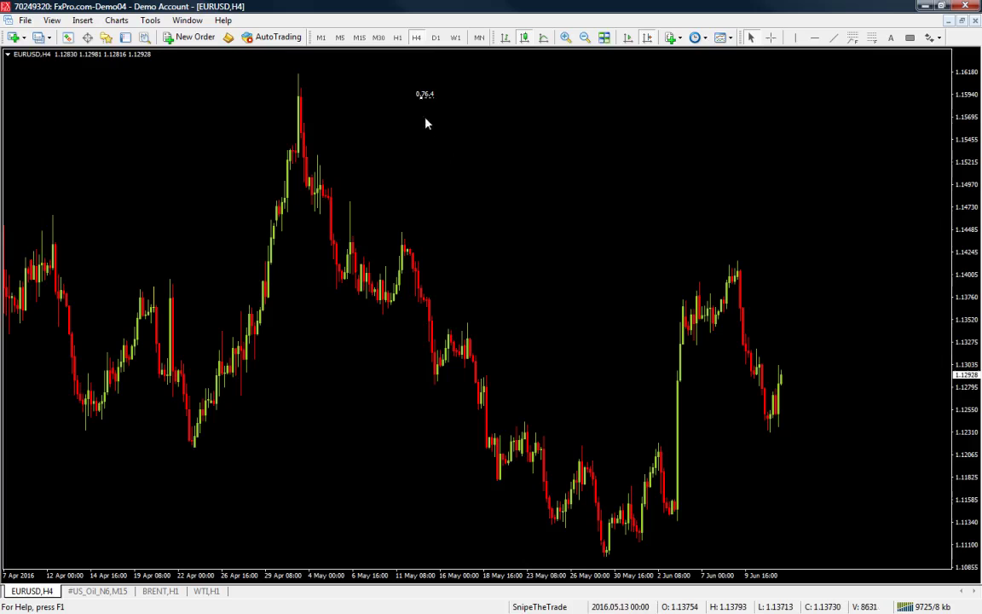
{"action": "left_click_drag", "start_coordinate": [421, 99], "coordinate": [454, 189]}
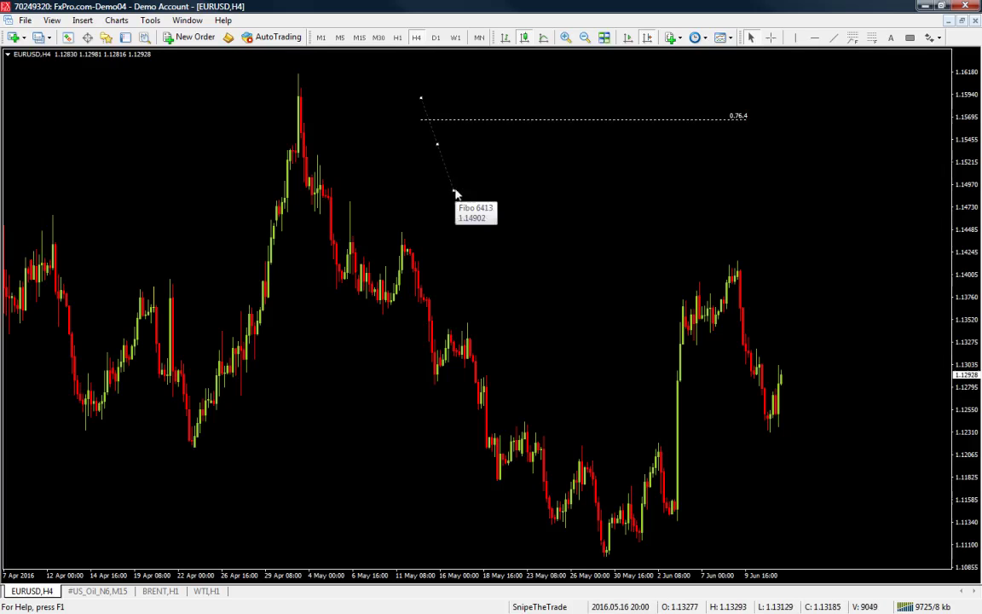
{"action": "right_click", "coordinate": [455, 188]}
{"action": "left_click", "coordinate": [469, 196]}
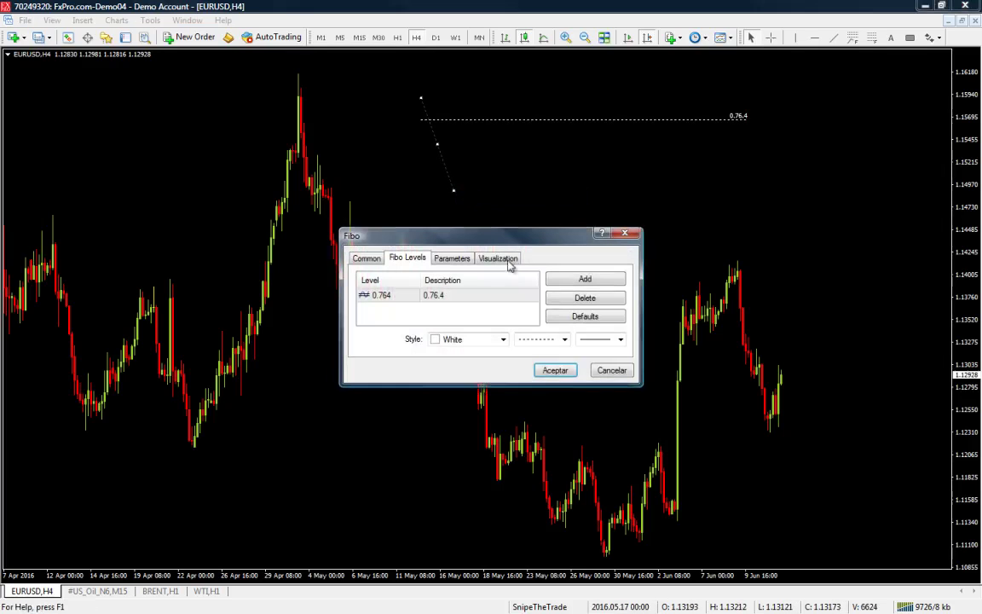
{"action": "left_click", "coordinate": [579, 316]}
{"action": "left_click", "coordinate": [554, 370]}
{"action": "key", "text": "Delete"}
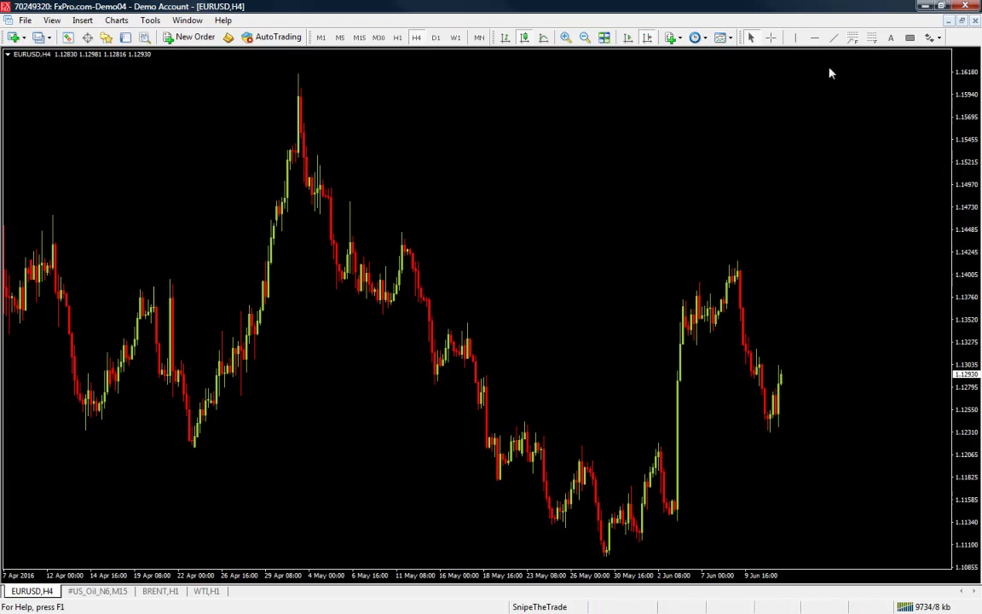
Step: Mark the early-May peak and the late-May low with orange rectangles
{"action": "left_click", "coordinate": [909, 37]}
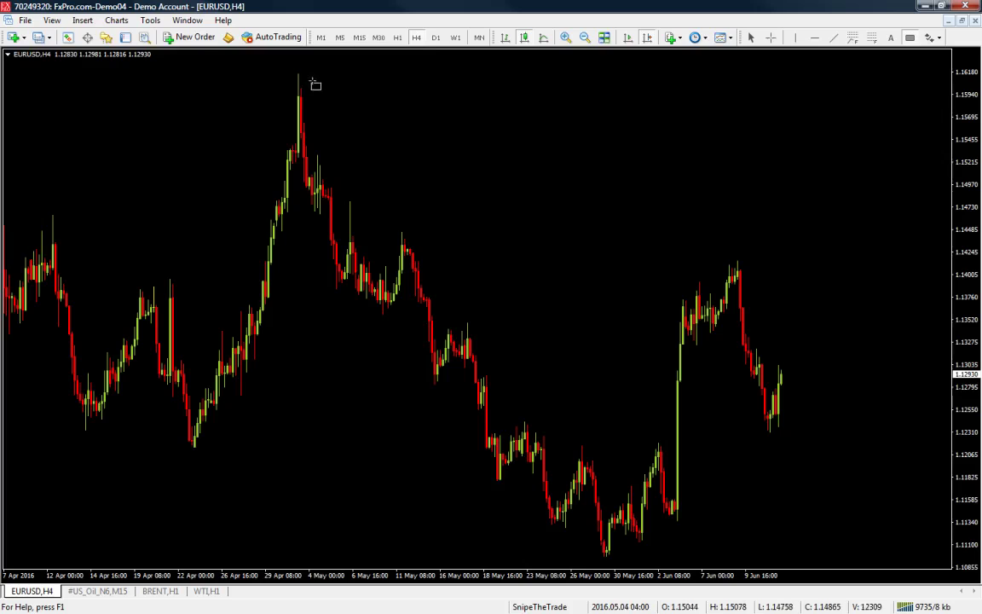
{"action": "left_click_drag", "start_coordinate": [290, 70], "coordinate": [333, 86]}
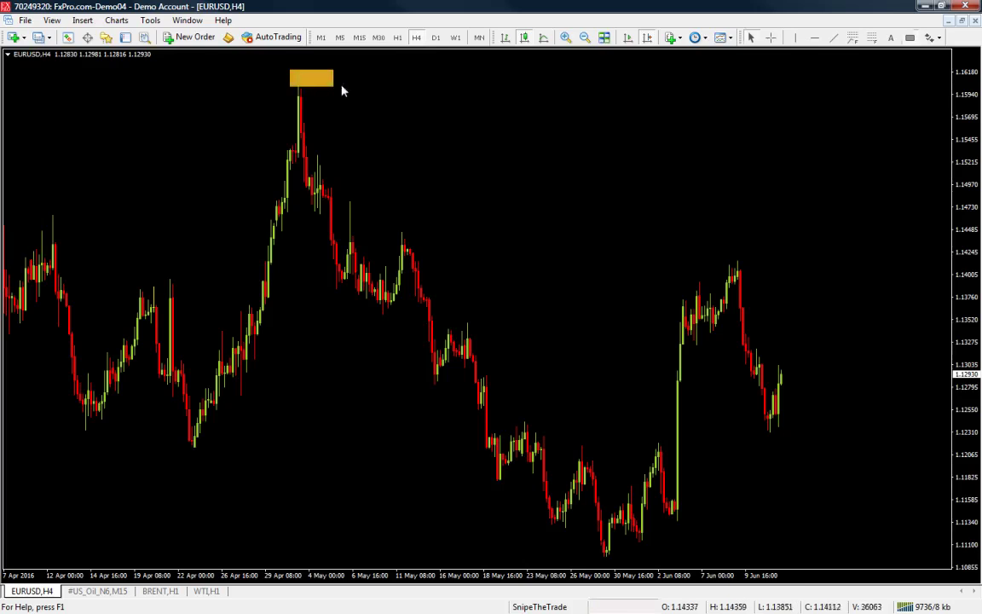
{"action": "left_click", "coordinate": [909, 38]}
{"action": "left_click_drag", "start_coordinate": [579, 549], "coordinate": [693, 561]}
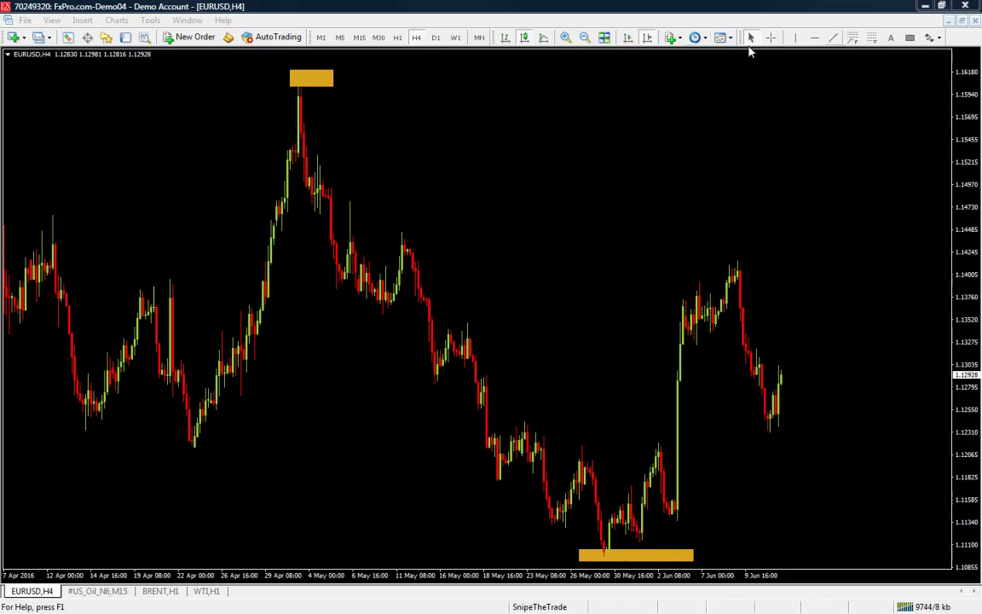
Step: Draw trendlines from peak to low and up to the June high, plus horizontals near 1.1440 and 1.1310
{"action": "left_click", "coordinate": [837, 40]}
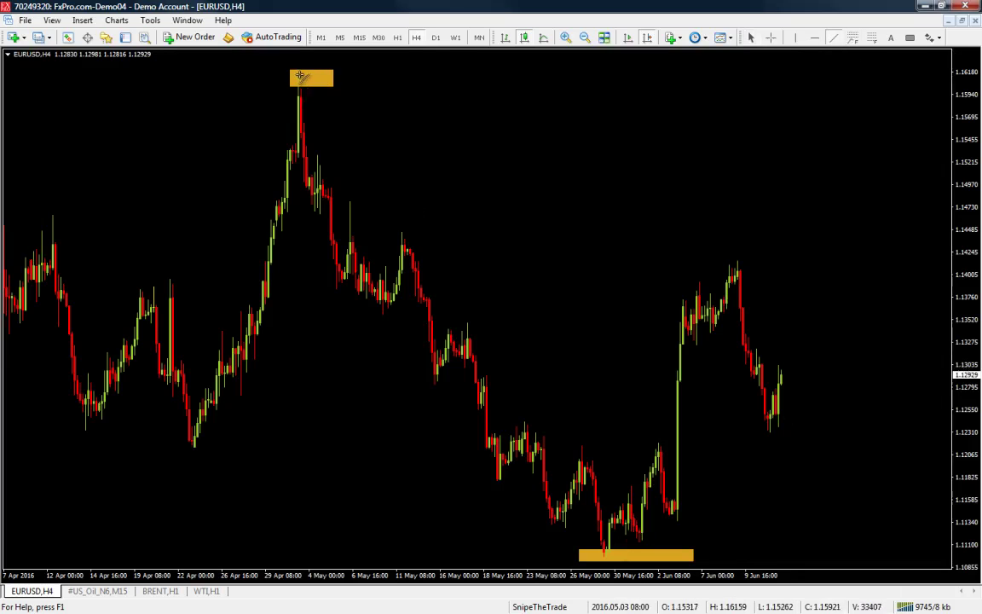
{"action": "left_click_drag", "start_coordinate": [305, 89], "coordinate": [606, 553]}
{"action": "left_click", "coordinate": [833, 37]}
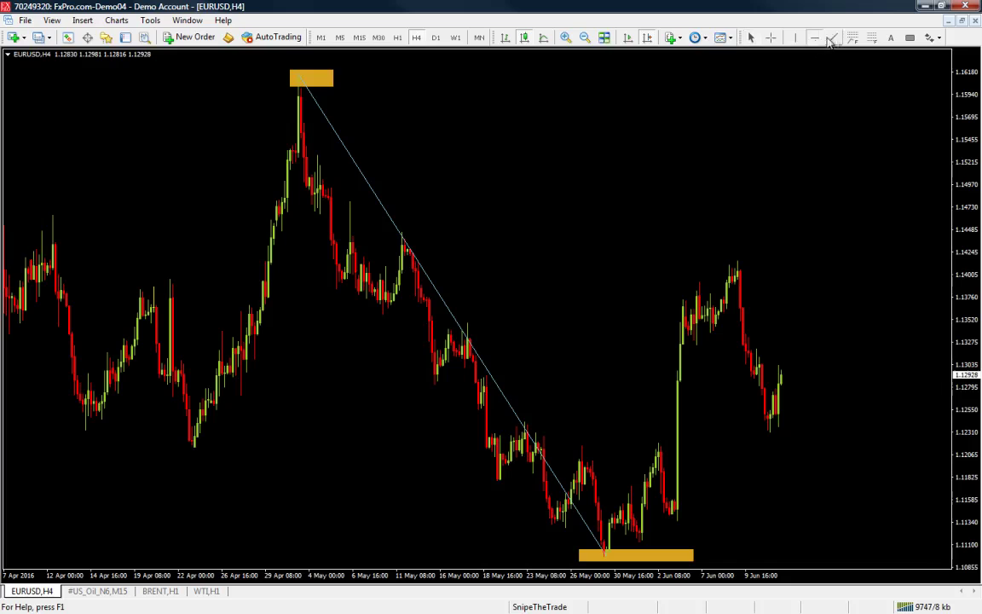
{"action": "left_click_drag", "start_coordinate": [654, 224], "coordinate": [856, 238]}
{"action": "left_click_drag", "start_coordinate": [497, 358], "coordinate": [917, 358]}
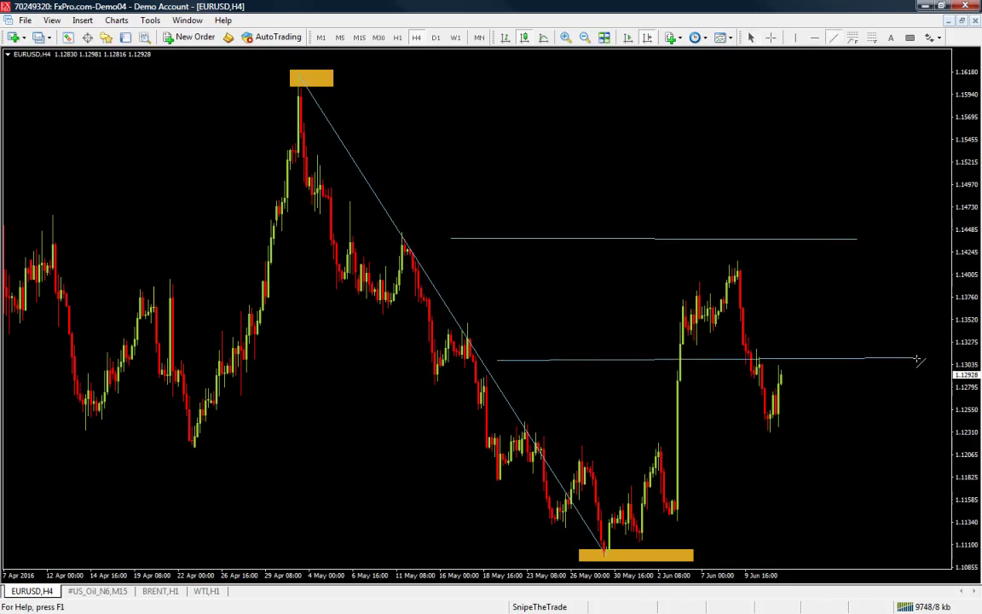
{"action": "left_click", "coordinate": [834, 37]}
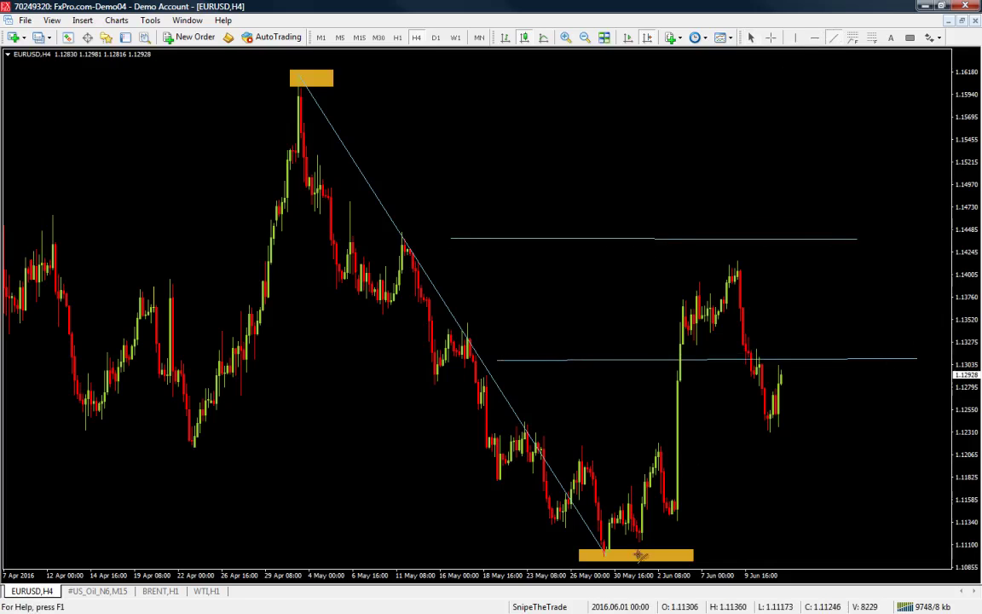
{"action": "left_click_drag", "start_coordinate": [604, 550], "coordinate": [733, 269]}
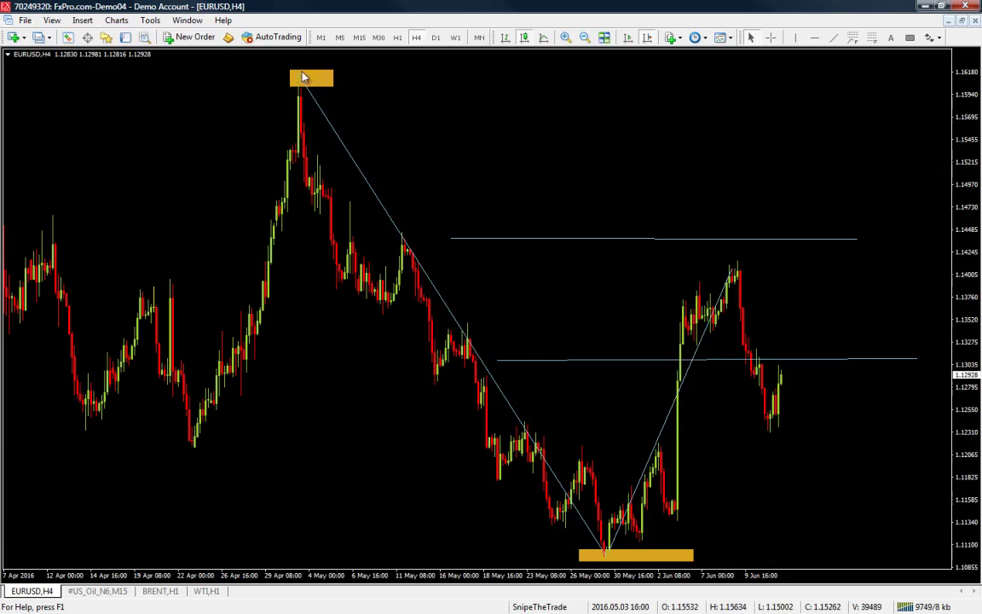
Step: Apply the BLCKPLAIN template to clear drawings, then draw a Fibonacci retracement from May peak to low
{"action": "left_click", "coordinate": [721, 38]}
{"action": "left_click", "coordinate": [767, 218]}
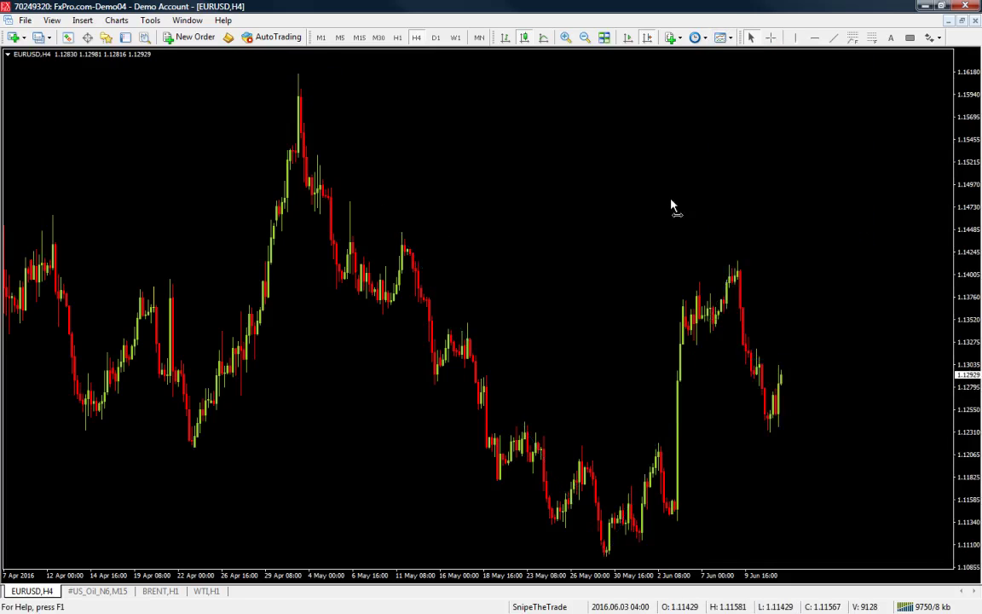
{"action": "left_click", "coordinate": [873, 41]}
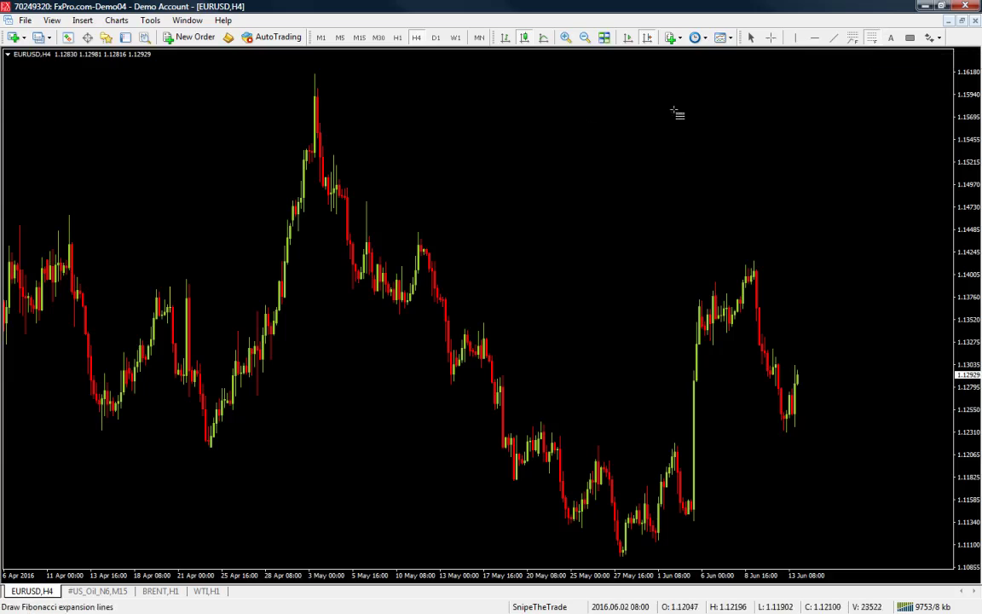
{"action": "left_click_drag", "start_coordinate": [315, 75], "coordinate": [622, 555]}
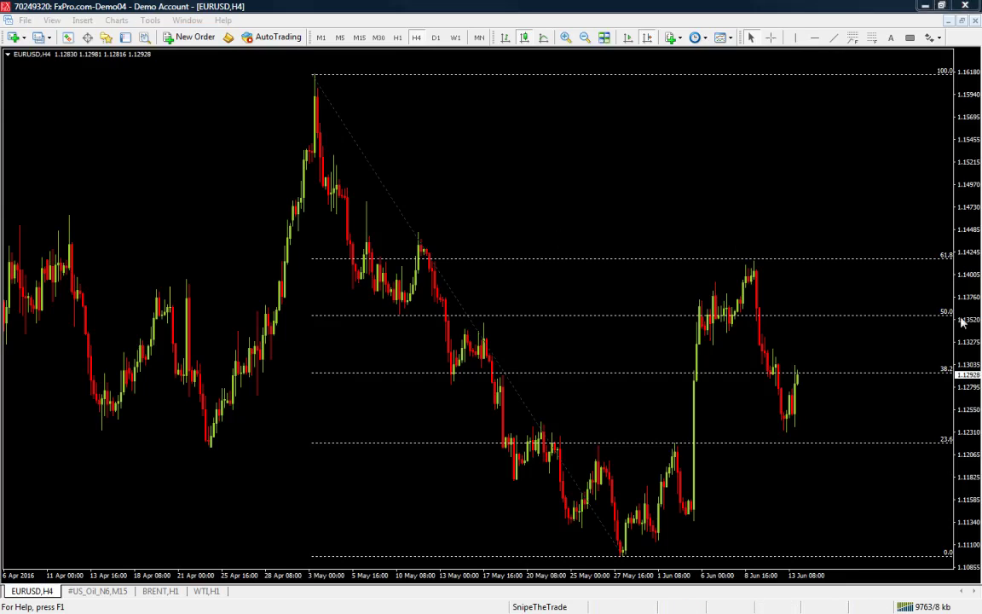
{"action": "left_click", "coordinate": [514, 279]}
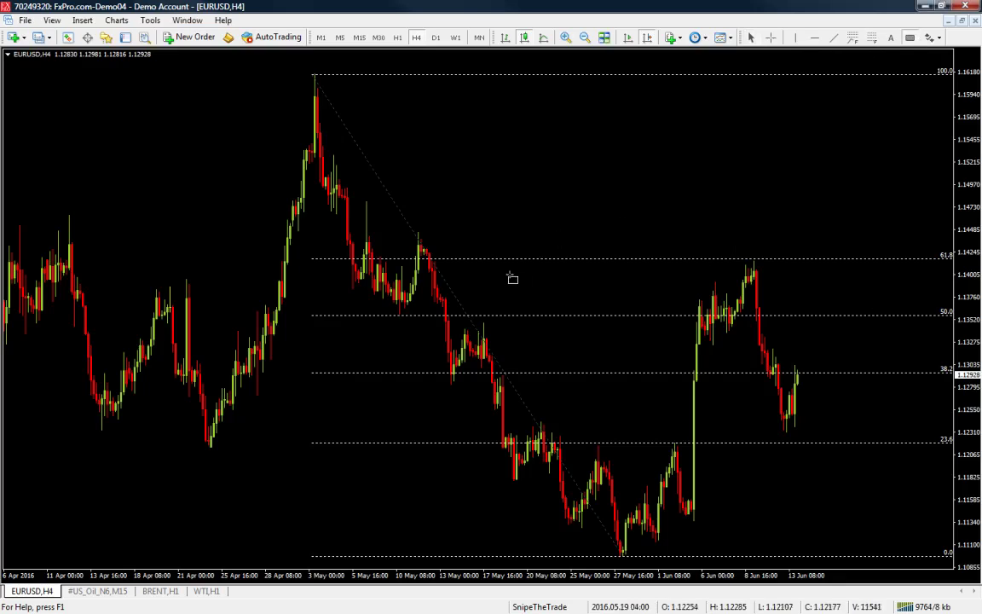
{"action": "mouse_move", "coordinate": [682, 248]}
{"action": "left_mouse_down"}
{"action": "mouse_move", "coordinate": [770, 272]}
{"action": "mouse_move", "coordinate": [949, 267]}
{"action": "left_mouse_up"}
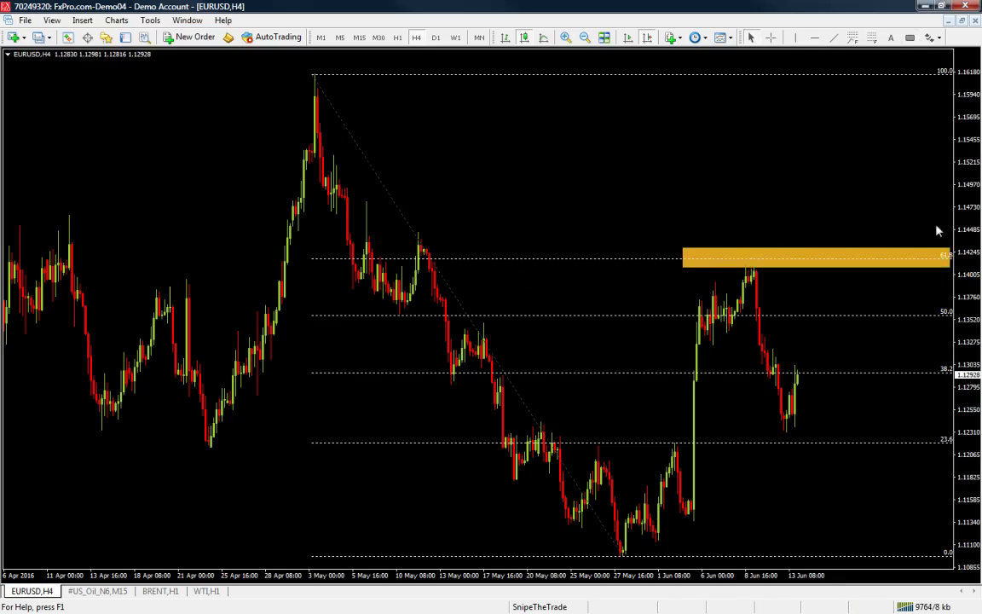
{"action": "left_click_drag", "start_coordinate": [676, 308], "coordinate": [758, 323]}
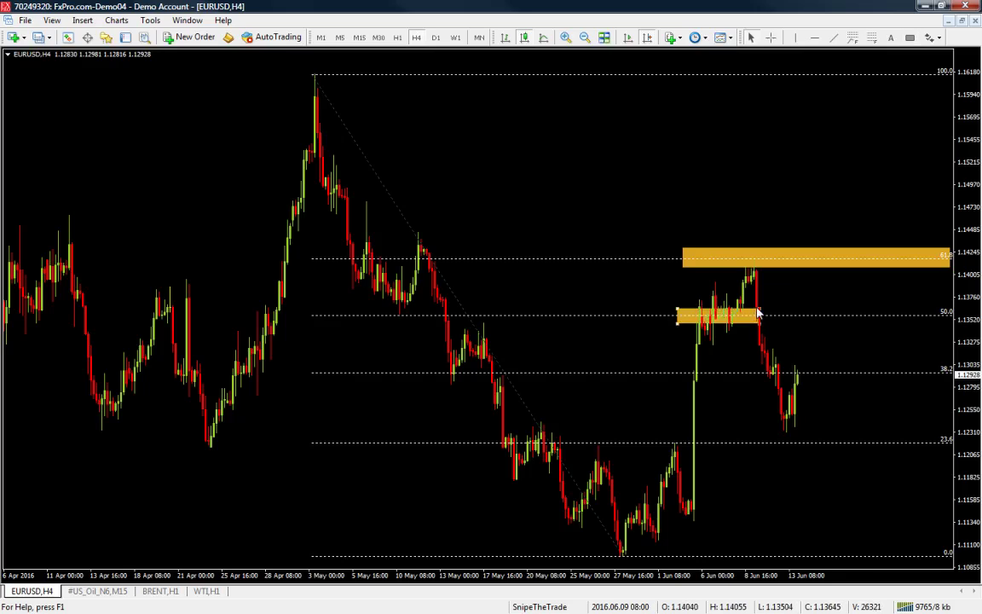
{"action": "key", "text": "Delete"}
{"action": "double_click", "coordinate": [692, 254]}
{"action": "key", "text": "Delete"}
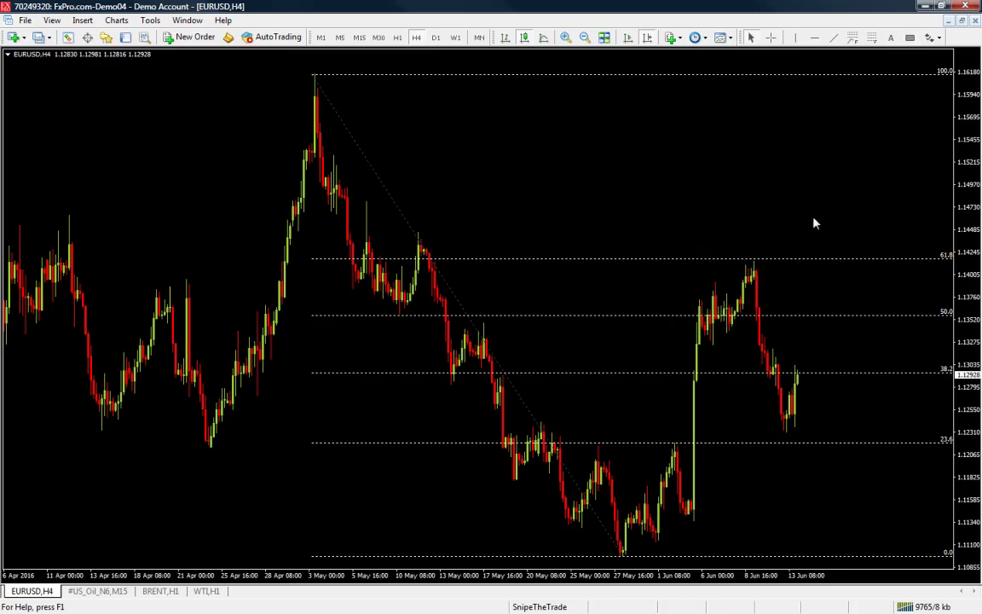
{"action": "scroll", "coordinate": [805, 215], "scroll_direction": "down", "scroll_amount": 2}
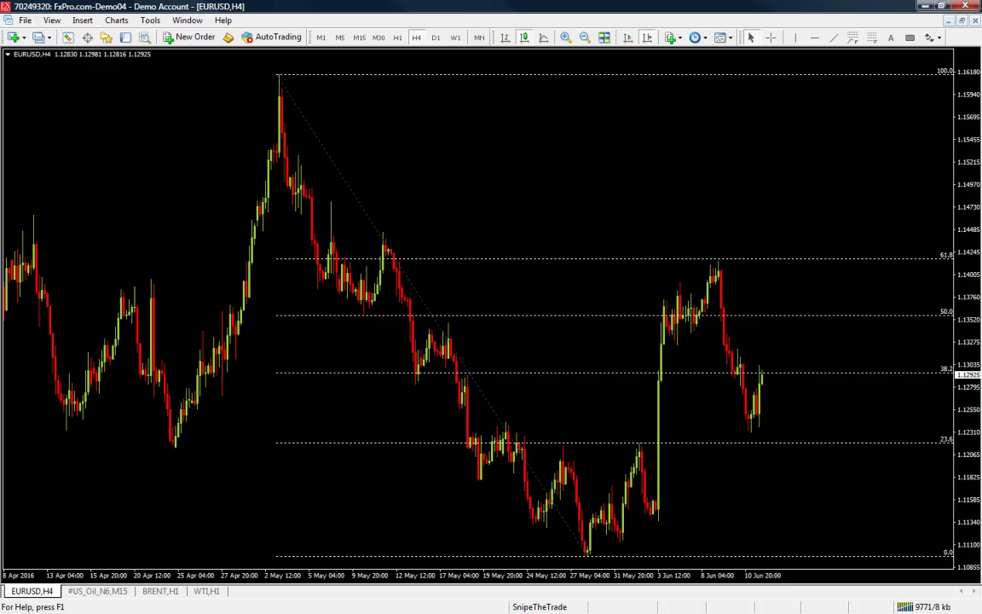
Step: Draw an orange rectangle zone across the chart along the 61.8 level
{"action": "left_click_drag", "start_coordinate": [588, 164], "coordinate": [603, 160]}
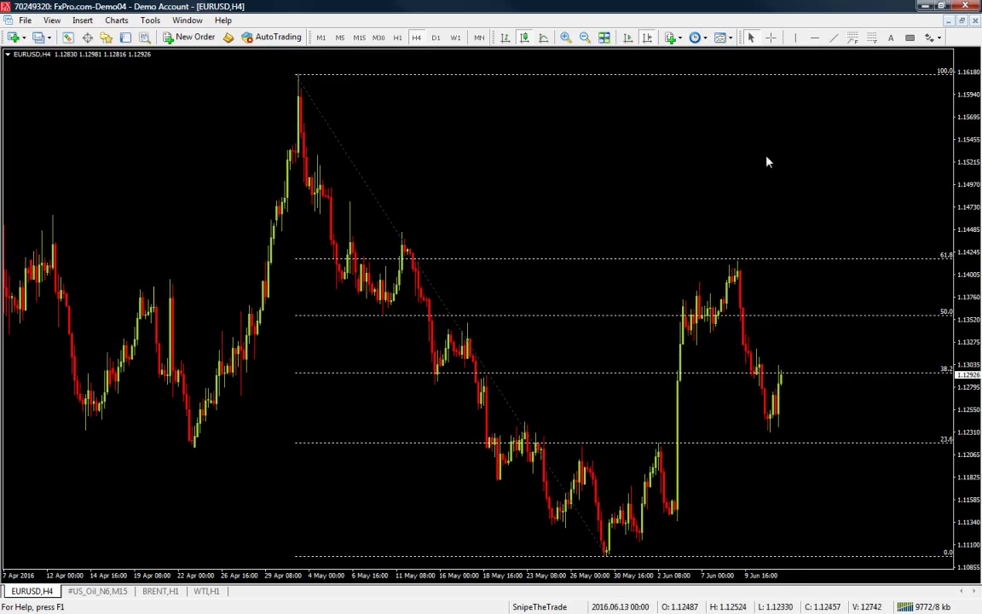
{"action": "scroll", "coordinate": [779, 161], "scroll_direction": "down", "scroll_amount": 2}
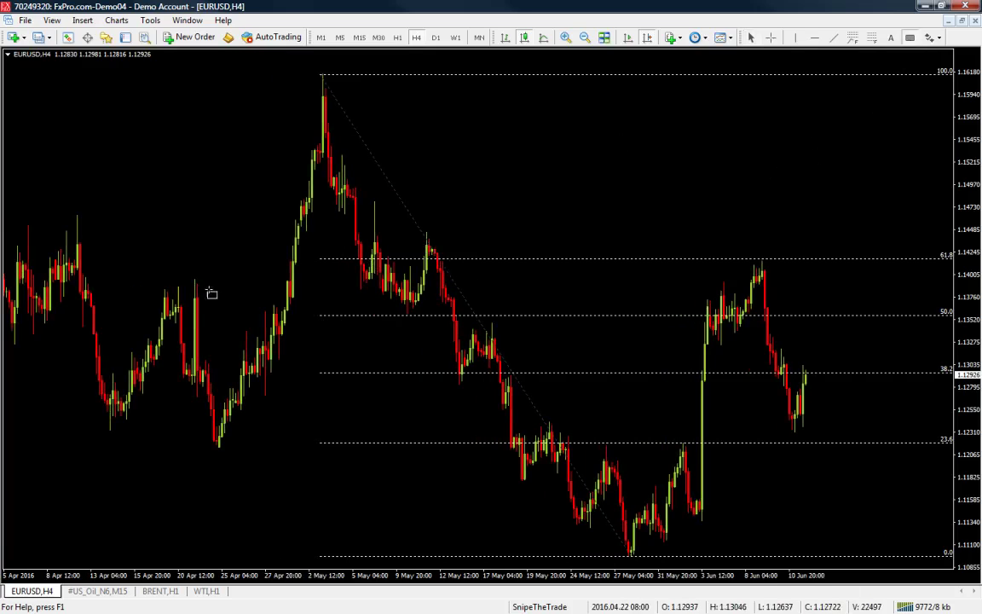
{"action": "mouse_move", "coordinate": [53, 228]}
{"action": "left_mouse_down"}
{"action": "mouse_move", "coordinate": [130, 243]}
{"action": "mouse_move", "coordinate": [808, 234]}
{"action": "mouse_move", "coordinate": [961, 249]}
{"action": "mouse_move", "coordinate": [944, 258]}
{"action": "left_mouse_up"}
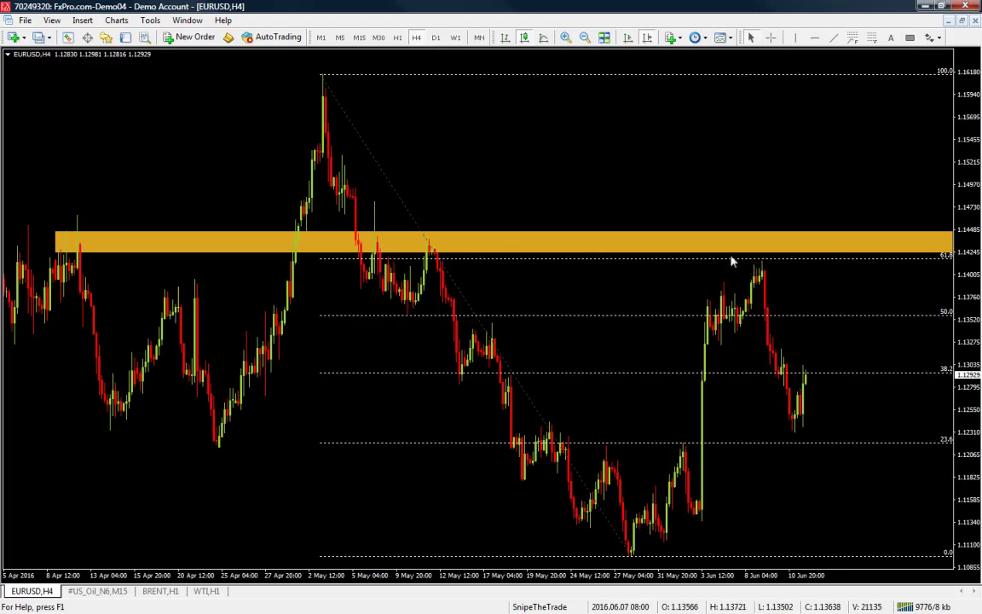
Step: Draw lower and upper parallel trendlines along the early-June rise and select the lower one
{"action": "left_click", "coordinate": [834, 37]}
{"action": "mouse_move", "coordinate": [721, 343]}
{"action": "left_mouse_down"}
{"action": "mouse_move", "coordinate": [767, 274]}
{"action": "mouse_move", "coordinate": [799, 263]}
{"action": "mouse_move", "coordinate": [810, 272]}
{"action": "left_mouse_up"}
{"action": "left_click", "coordinate": [833, 38]}
{"action": "left_click_drag", "start_coordinate": [721, 282], "coordinate": [772, 254]}
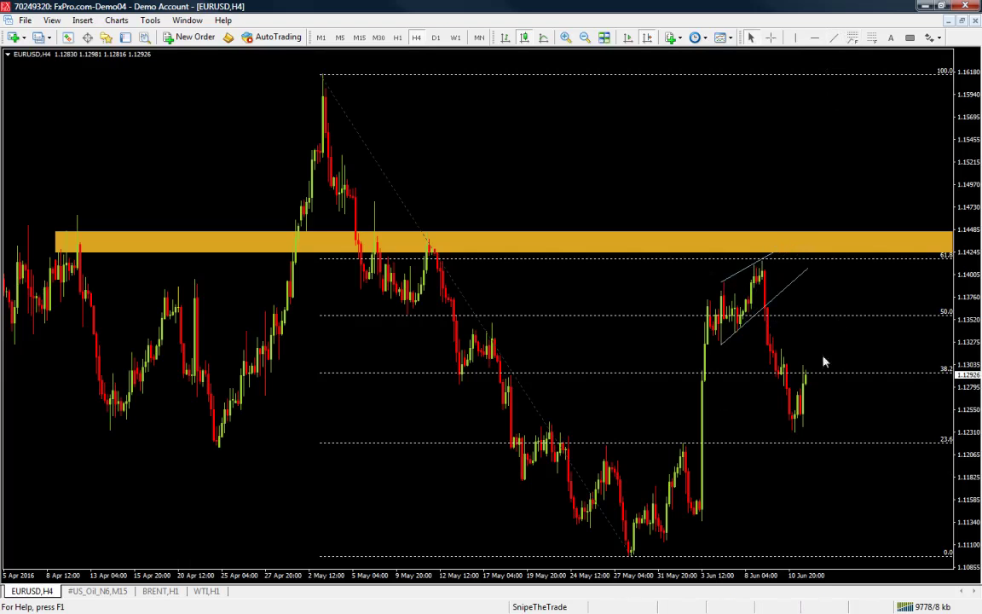
{"action": "double_click", "coordinate": [797, 280]}
Step: Delete the lower and upper white trendlines and the orange zone rectangle
{"action": "key", "text": "Delete"}
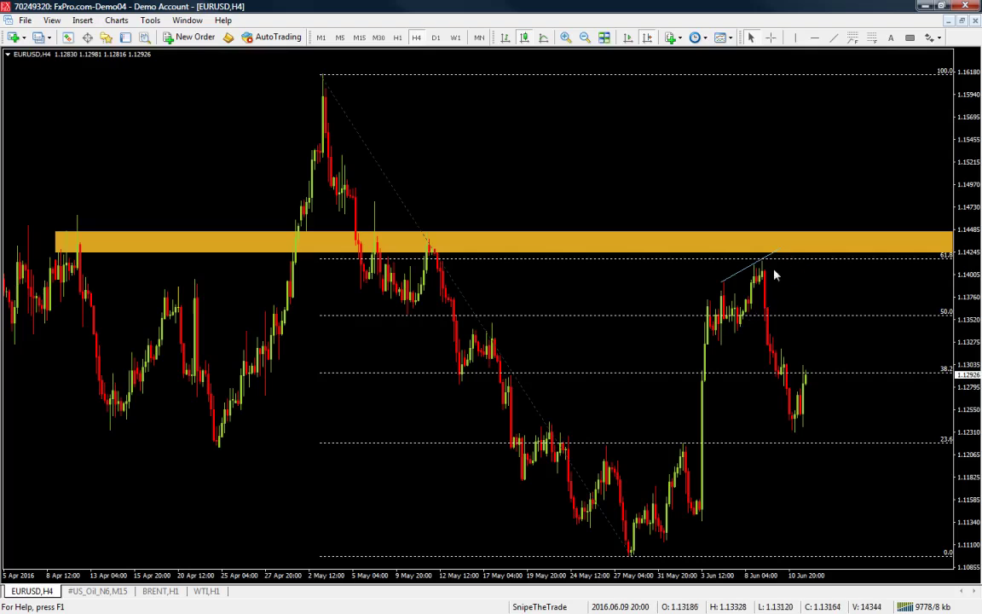
{"action": "double_click", "coordinate": [752, 267]}
{"action": "key", "text": "Delete"}
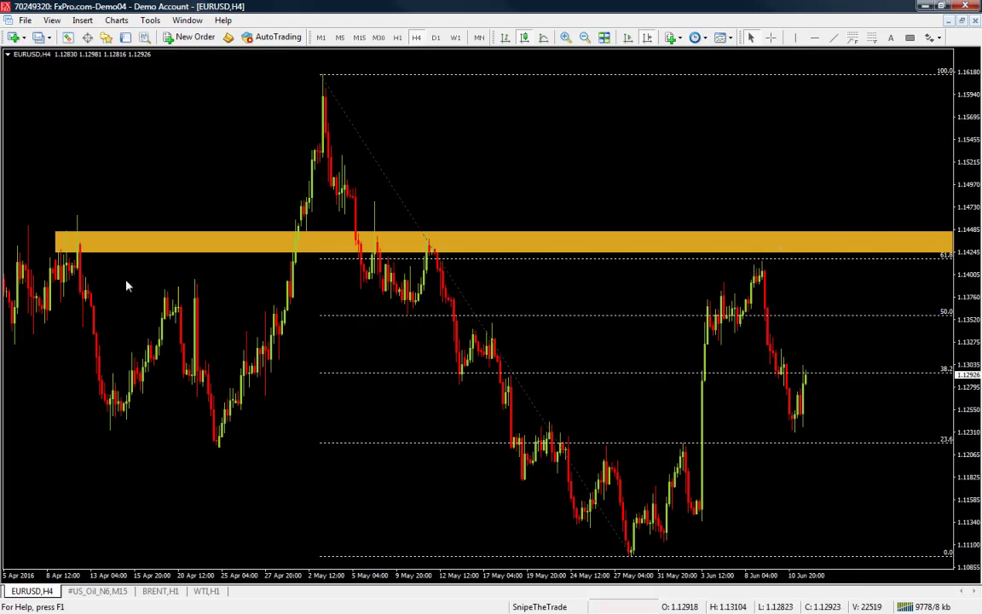
{"action": "double_click", "coordinate": [54, 236]}
{"action": "key", "text": "Delete"}
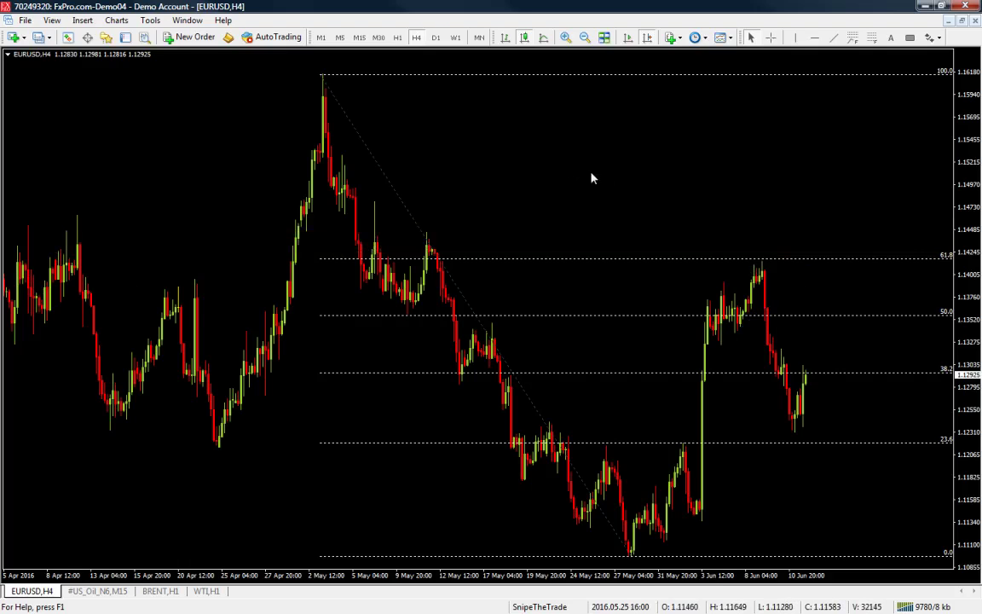
{"action": "scroll", "coordinate": [640, 166], "scroll_direction": "down", "scroll_amount": 3}
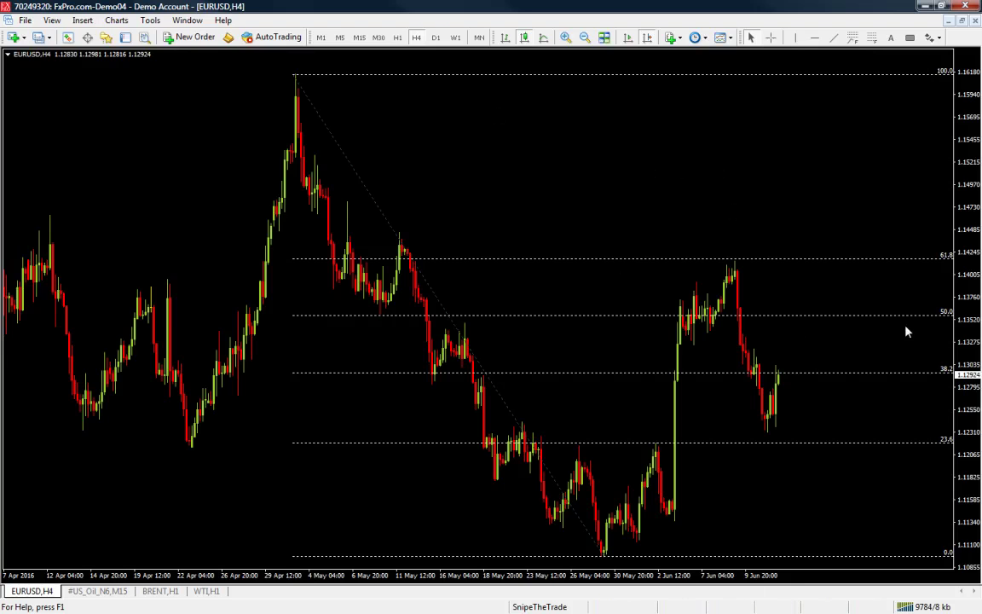
Step: In the Fibonacci properties, add a new 0.764 level with description 76.4
{"action": "right_click", "coordinate": [297, 79]}
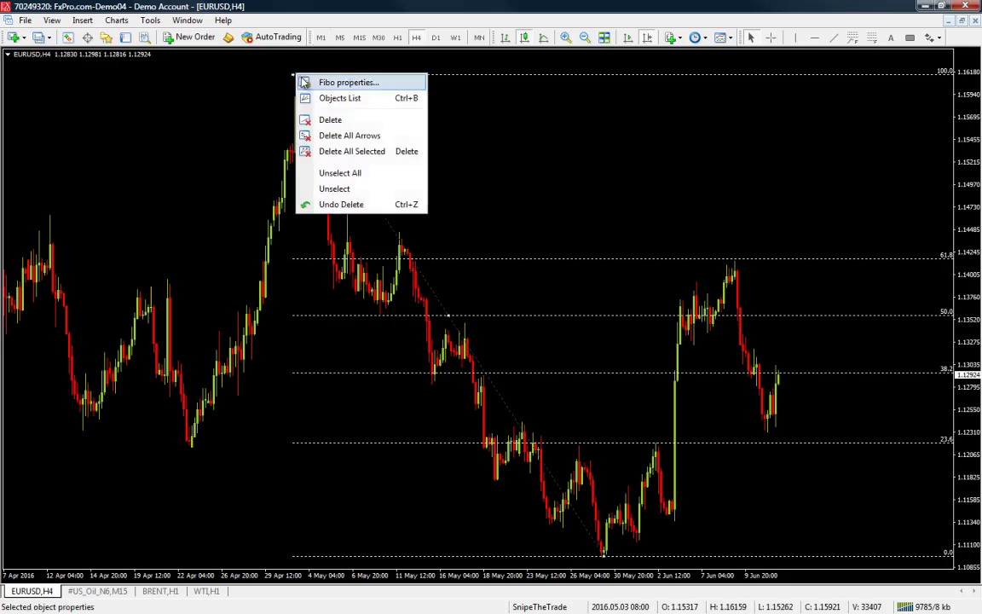
{"action": "left_click", "coordinate": [333, 81]}
{"action": "left_click_drag", "start_coordinate": [524, 237], "coordinate": [574, 119]}
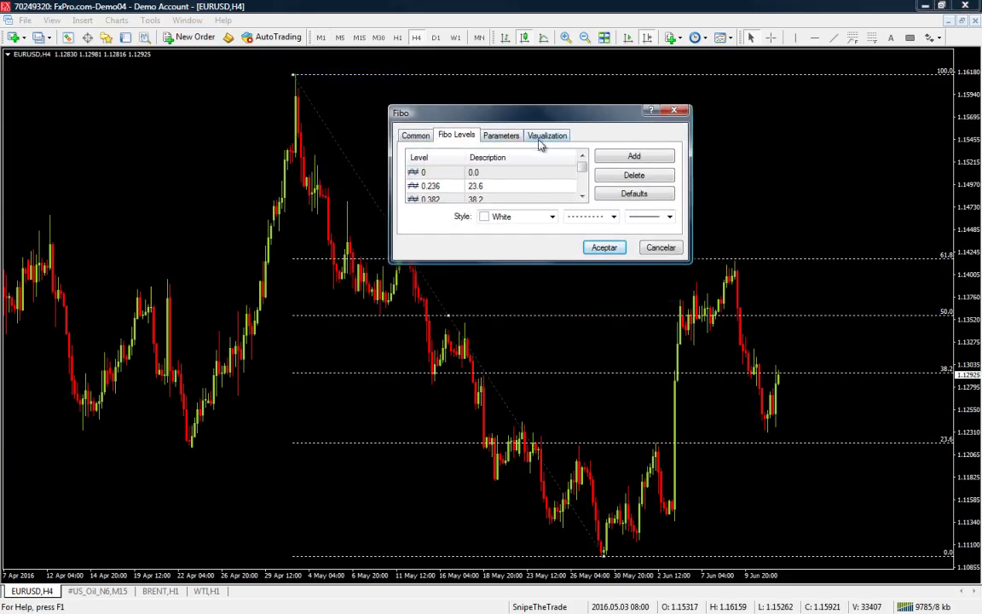
{"action": "left_click", "coordinate": [637, 156]}
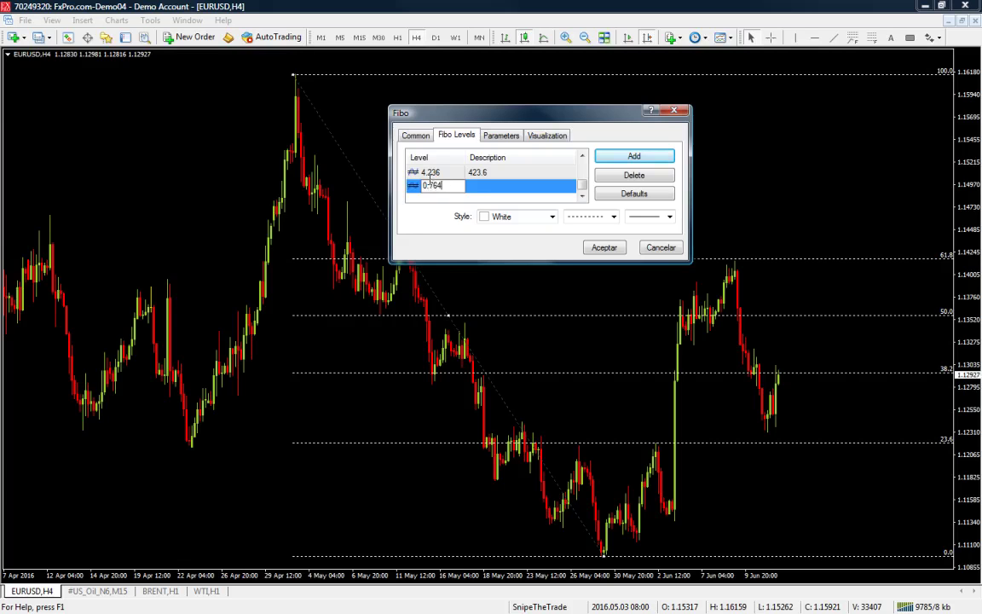
{"action": "left_click", "coordinate": [500, 186]}
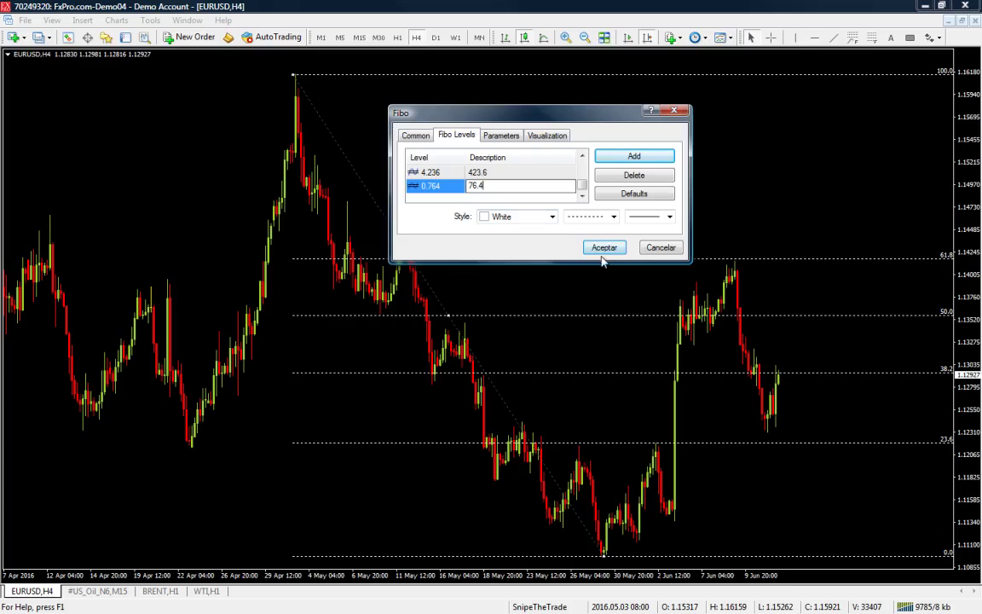
{"action": "key", "text": "Return"}
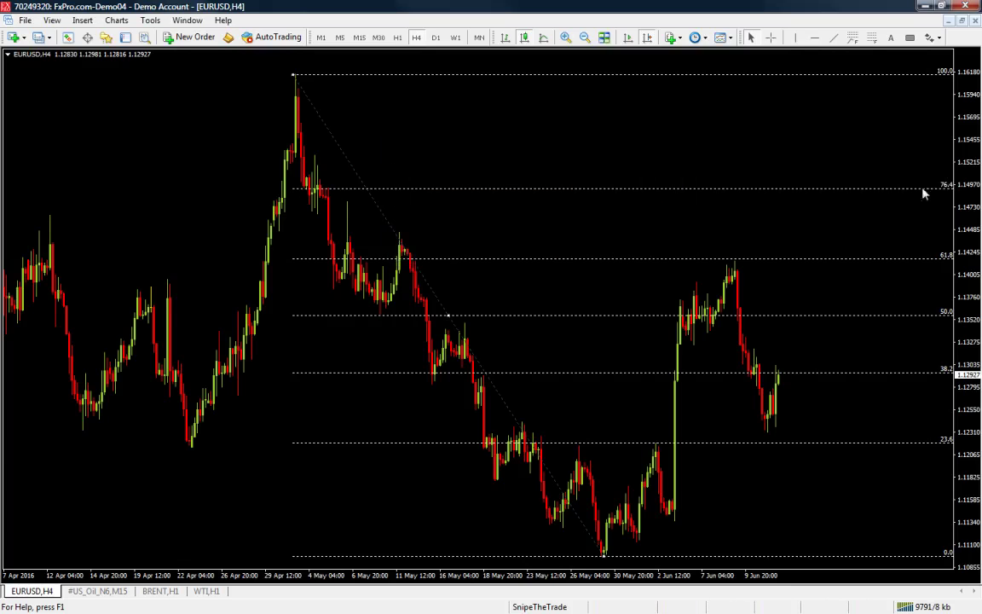
Step: Delete the large Fibonacci retracement and zoom in on the chart
{"action": "scroll", "coordinate": [791, 241], "scroll_direction": "down", "scroll_amount": 1}
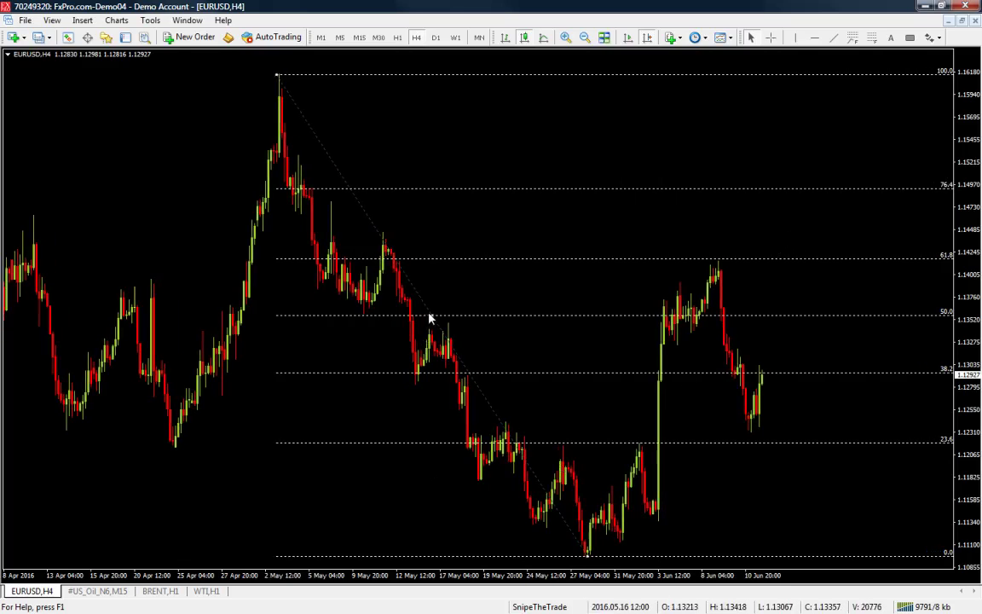
{"action": "key", "text": "Delete"}
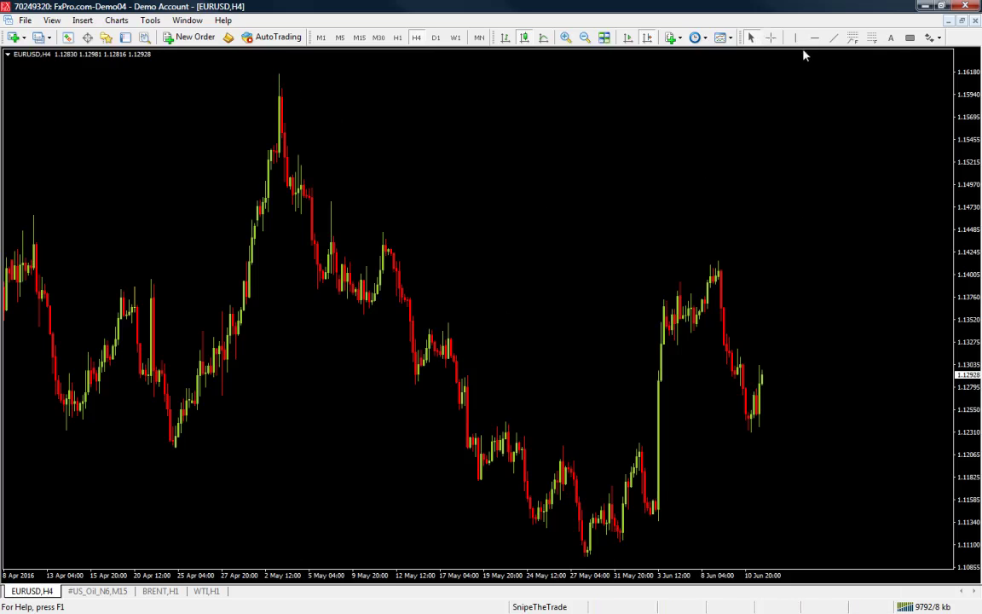
{"action": "left_click", "coordinate": [565, 38]}
{"action": "left_click_drag", "start_coordinate": [591, 101], "coordinate": [403, 225]}
{"action": "scroll", "coordinate": [403, 225], "scroll_direction": "down", "scroll_amount": 5}
{"action": "scroll", "coordinate": [460, 201], "scroll_direction": "down", "scroll_amount": 1}
{"action": "scroll", "coordinate": [511, 204], "scroll_direction": "up", "scroll_amount": 6}
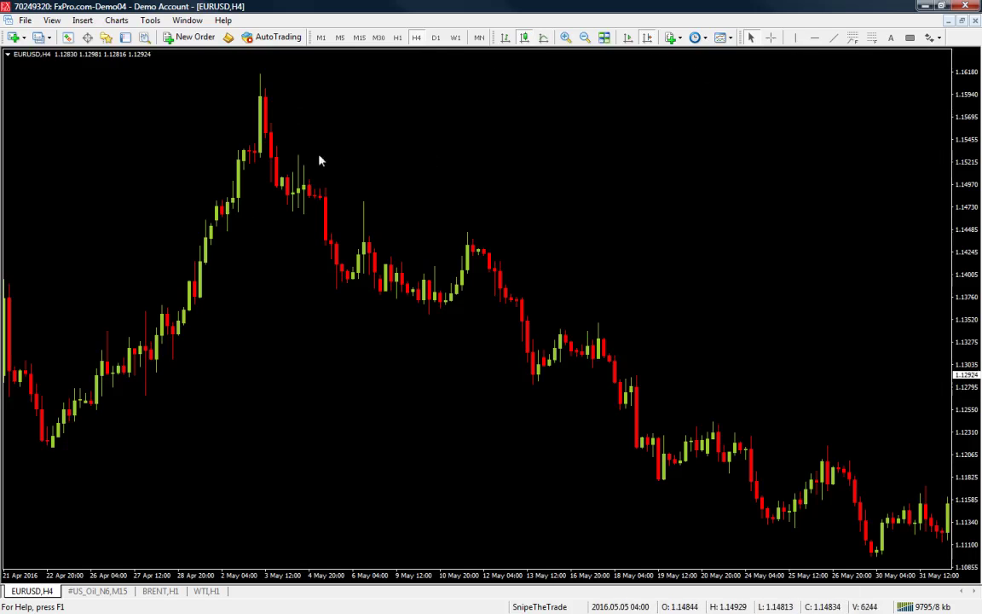
Step: Draw a retracement from the 3 May high down to about 1.1385, then delete it
{"action": "left_click", "coordinate": [871, 38]}
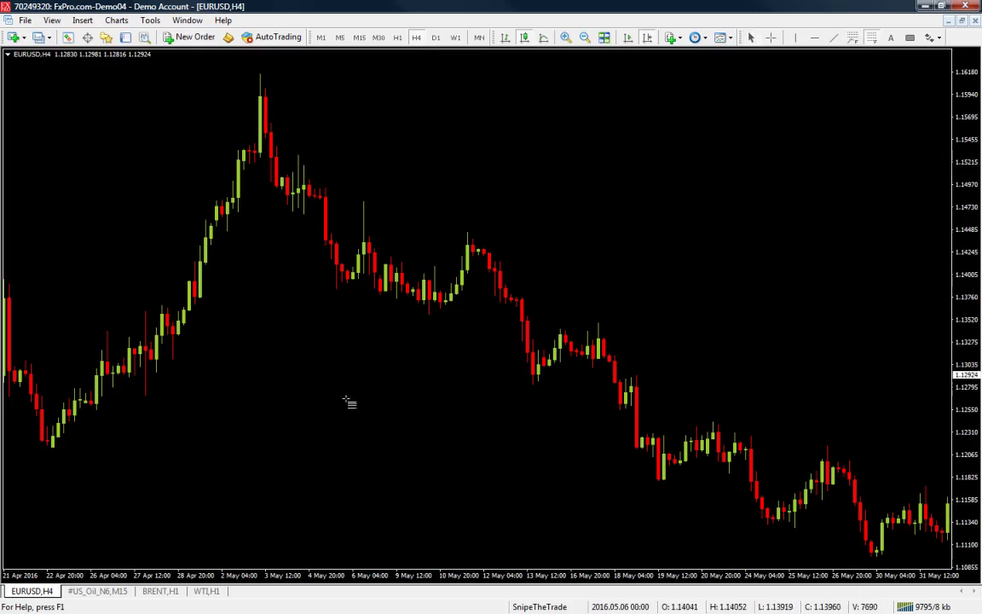
{"action": "mouse_move", "coordinate": [298, 157]}
{"action": "left_mouse_down"}
{"action": "mouse_move", "coordinate": [326, 279]}
{"action": "mouse_move", "coordinate": [317, 289]}
{"action": "left_mouse_up"}
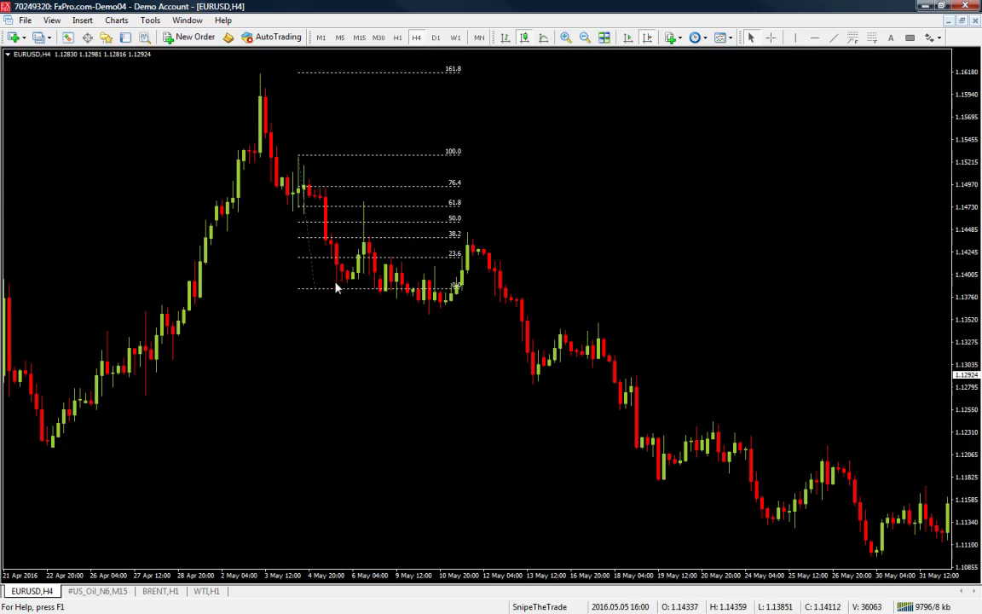
{"action": "key", "text": "Delete"}
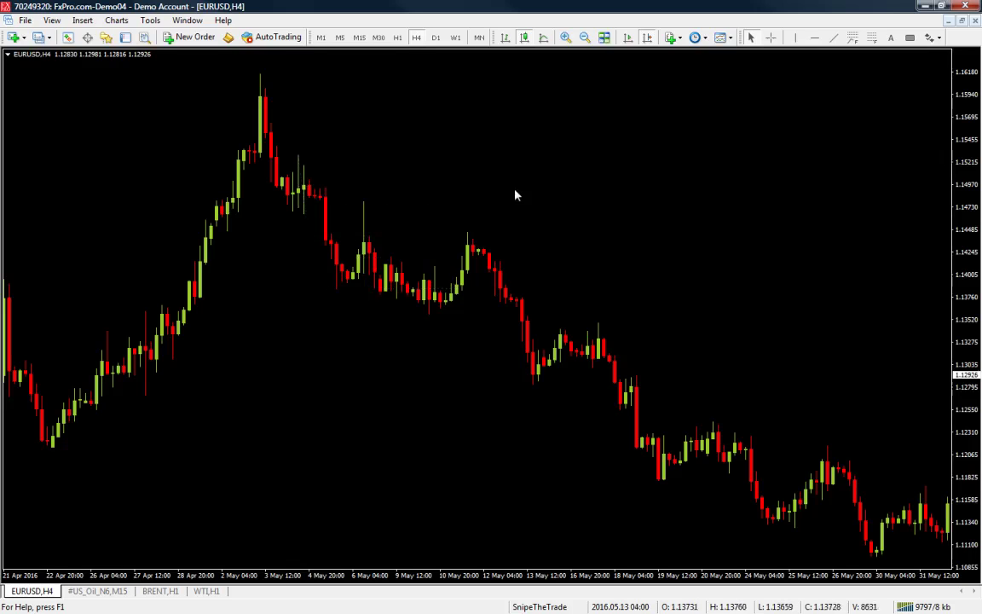
{"action": "left_click_drag", "start_coordinate": [506, 254], "coordinate": [463, 253]}
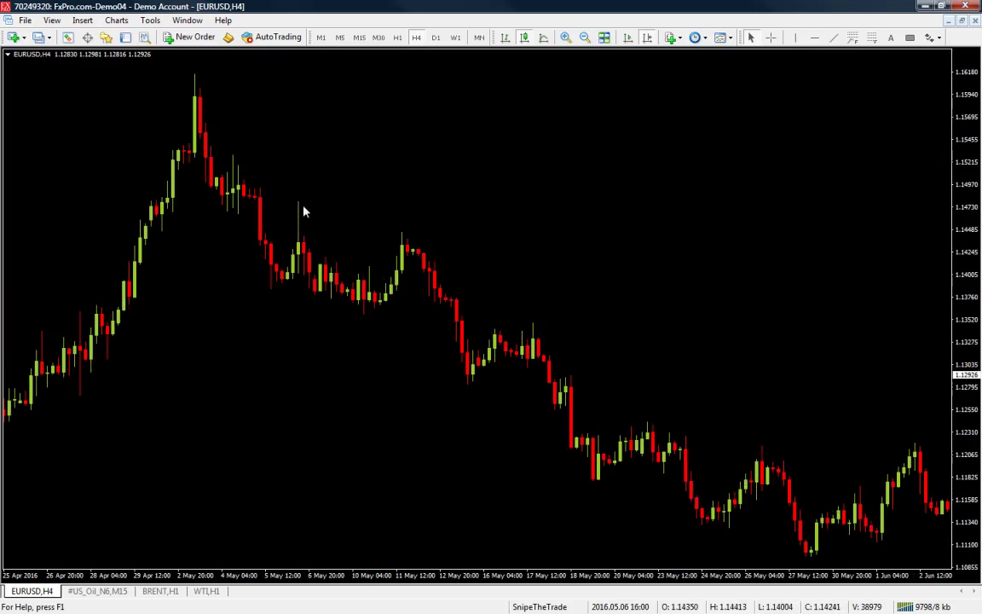
Step: Draw a Fibonacci retracement on the 6 May swing, then delete it
{"action": "left_click", "coordinate": [871, 38]}
{"action": "left_click_drag", "start_coordinate": [299, 201], "coordinate": [333, 319]}
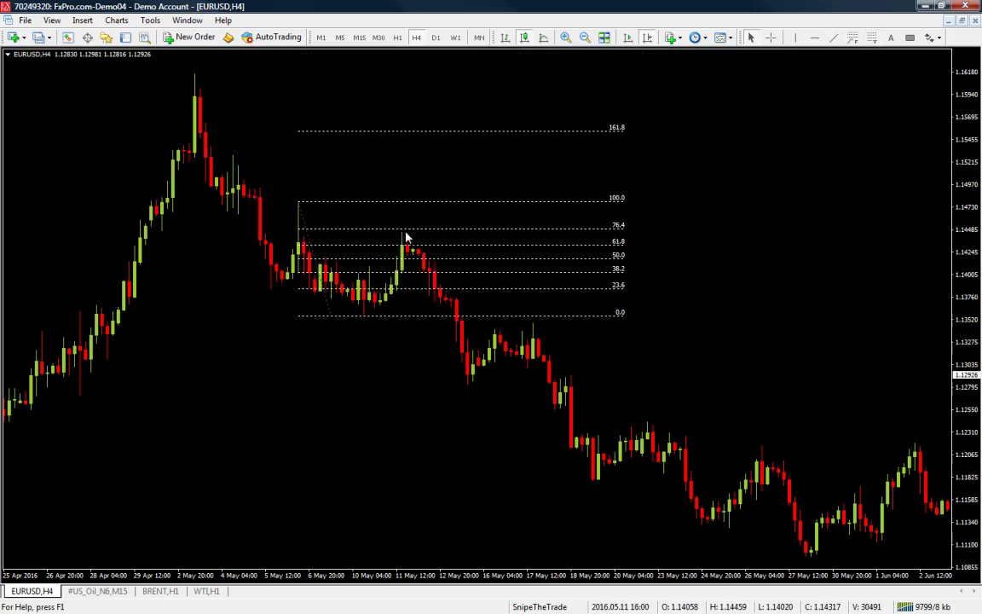
{"action": "double_click", "coordinate": [331, 308]}
{"action": "key", "text": "Delete"}
{"action": "scroll", "coordinate": [554, 237], "scroll_direction": "down", "scroll_amount": 3}
{"action": "scroll", "coordinate": [555, 237], "scroll_direction": "down", "scroll_amount": 2}
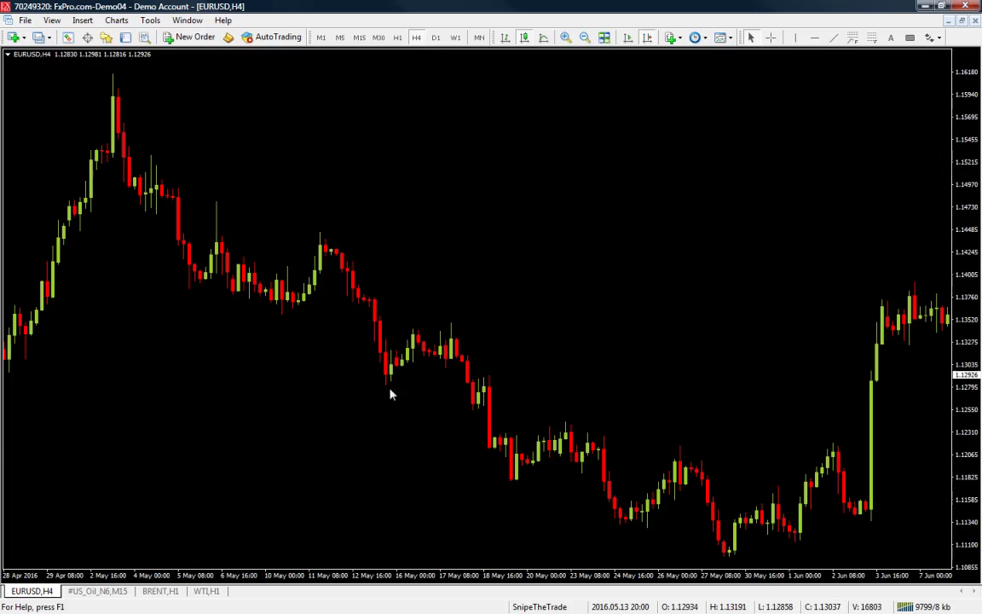
Step: Draw a retracement down from the 11 May high, then delete it
{"action": "left_click", "coordinate": [871, 37]}
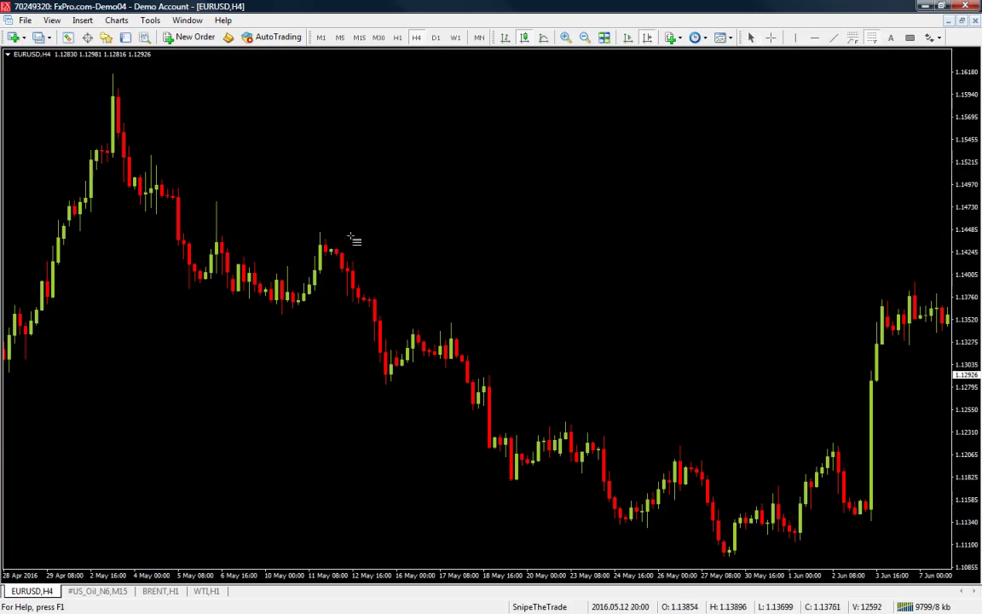
{"action": "mouse_move", "coordinate": [318, 232]}
{"action": "left_mouse_down"}
{"action": "mouse_move", "coordinate": [360, 351]}
{"action": "mouse_move", "coordinate": [358, 389]}
{"action": "left_mouse_up"}
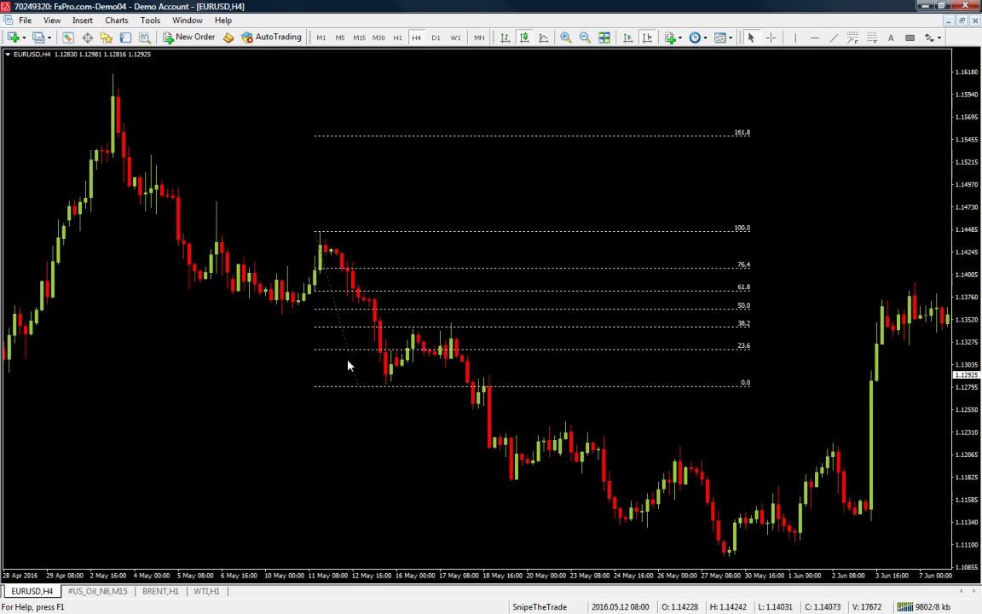
{"action": "key", "text": "BackSpace"}
{"action": "scroll", "coordinate": [587, 319], "scroll_direction": "down", "scroll_amount": 3}
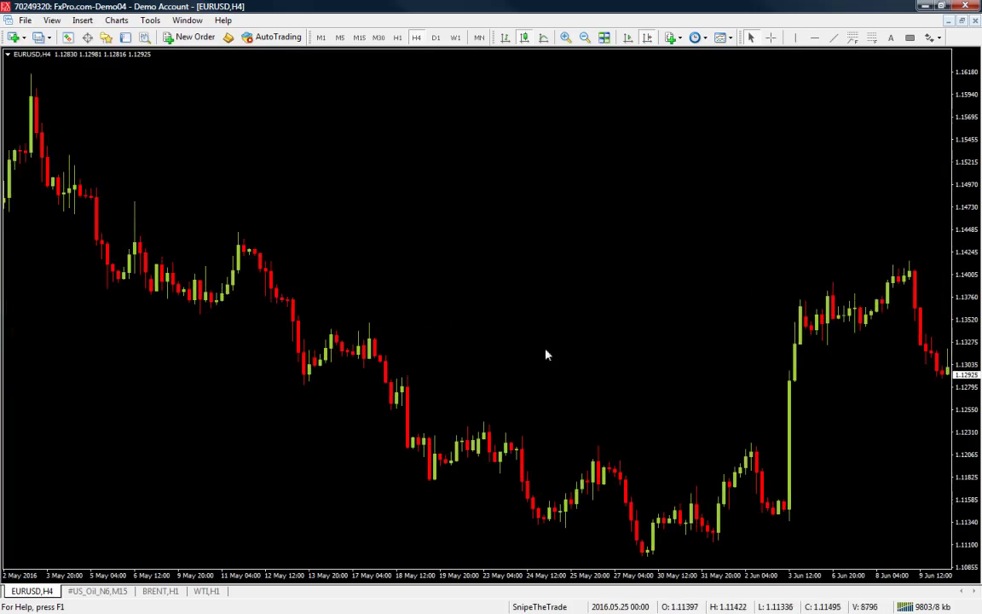
Step: Draw and delete a retracement on the late-May swing, then zoom out one step
{"action": "left_click", "coordinate": [871, 37]}
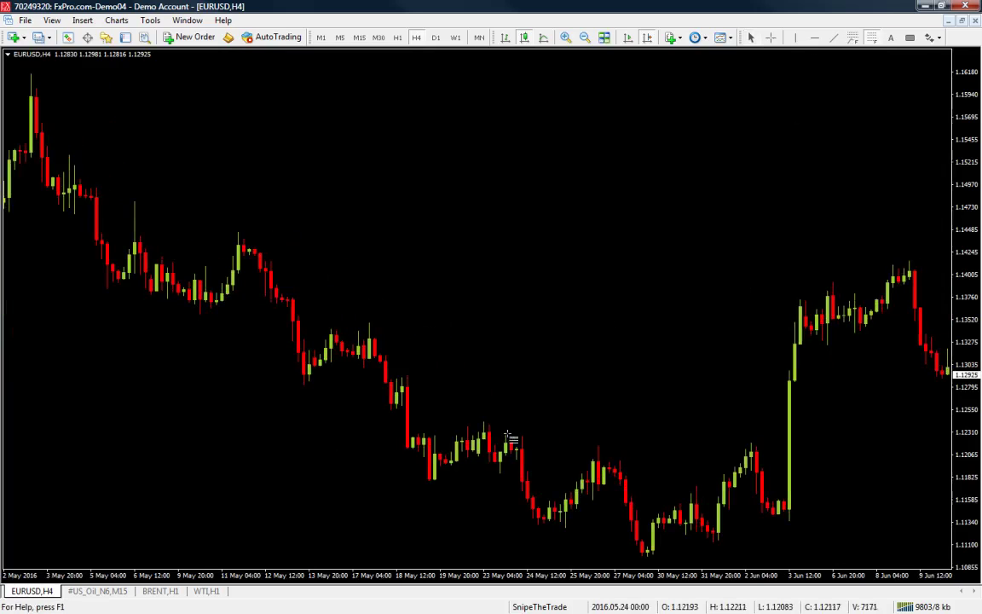
{"action": "mouse_move", "coordinate": [484, 421]}
{"action": "left_mouse_down"}
{"action": "mouse_move", "coordinate": [503, 505]}
{"action": "mouse_move", "coordinate": [495, 525]}
{"action": "mouse_move", "coordinate": [506, 532]}
{"action": "left_mouse_up"}
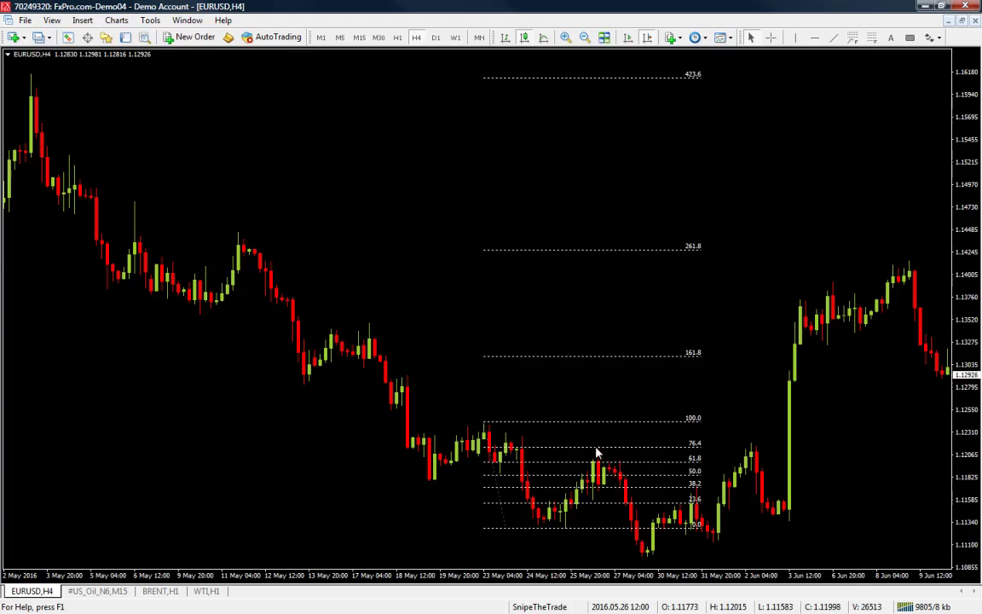
{"action": "key", "text": "Delete"}
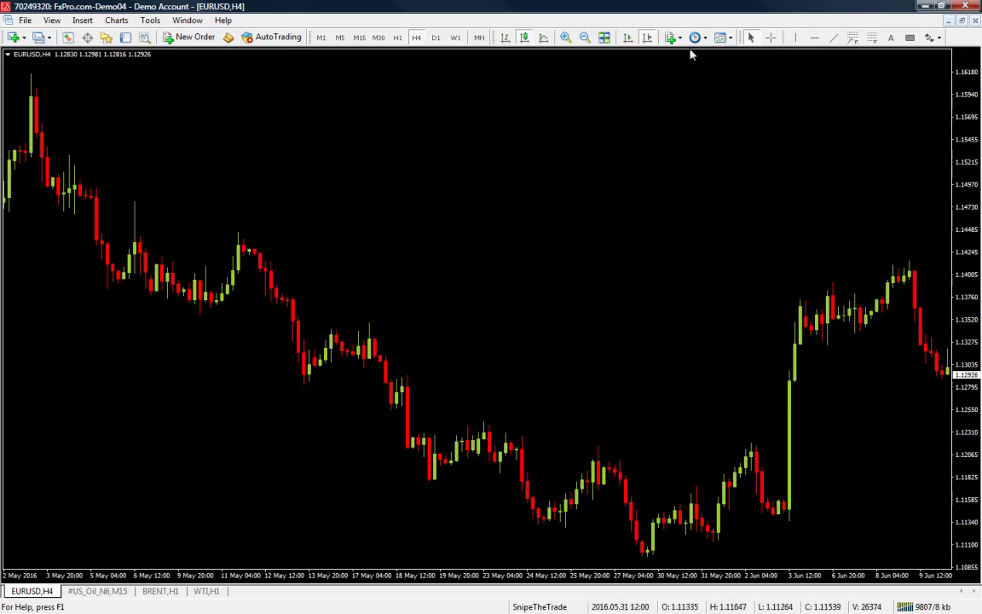
{"action": "left_click", "coordinate": [585, 37]}
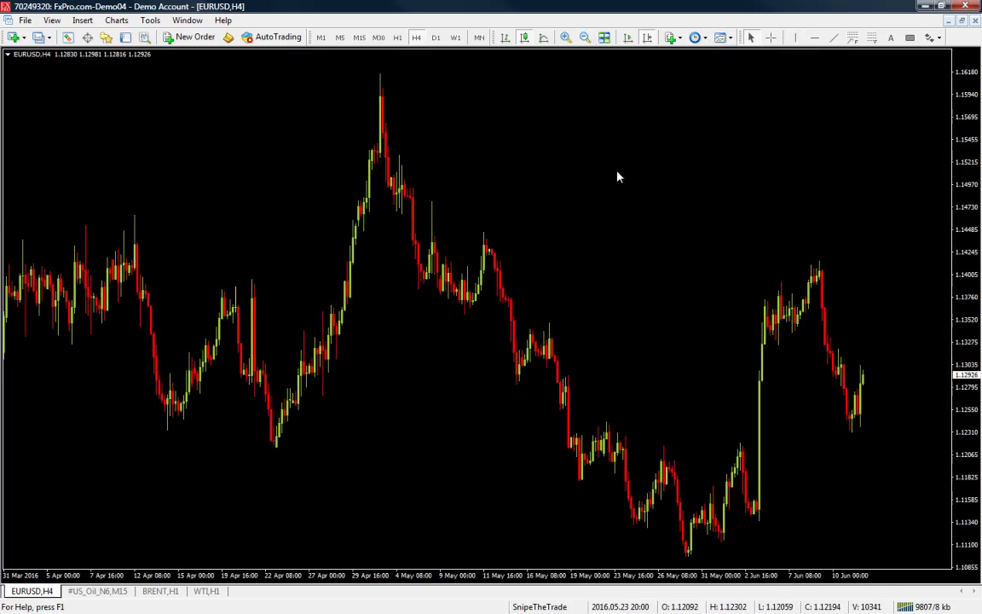